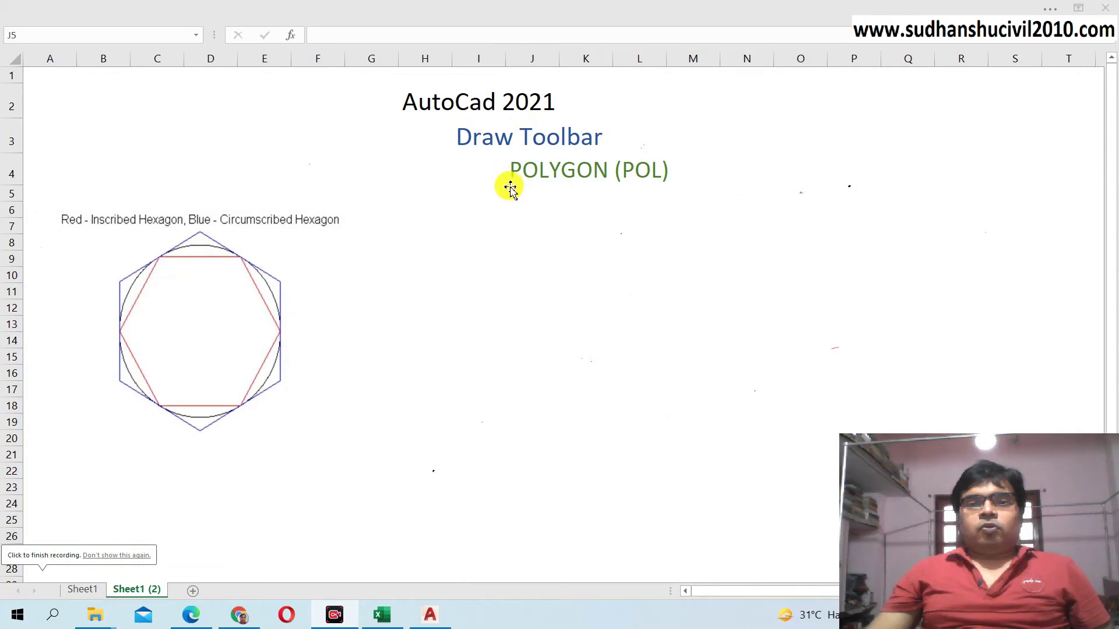
Step: Underline the POLYGON (POL) heading and the hexagon caption row in red ink
left_click(511, 192)
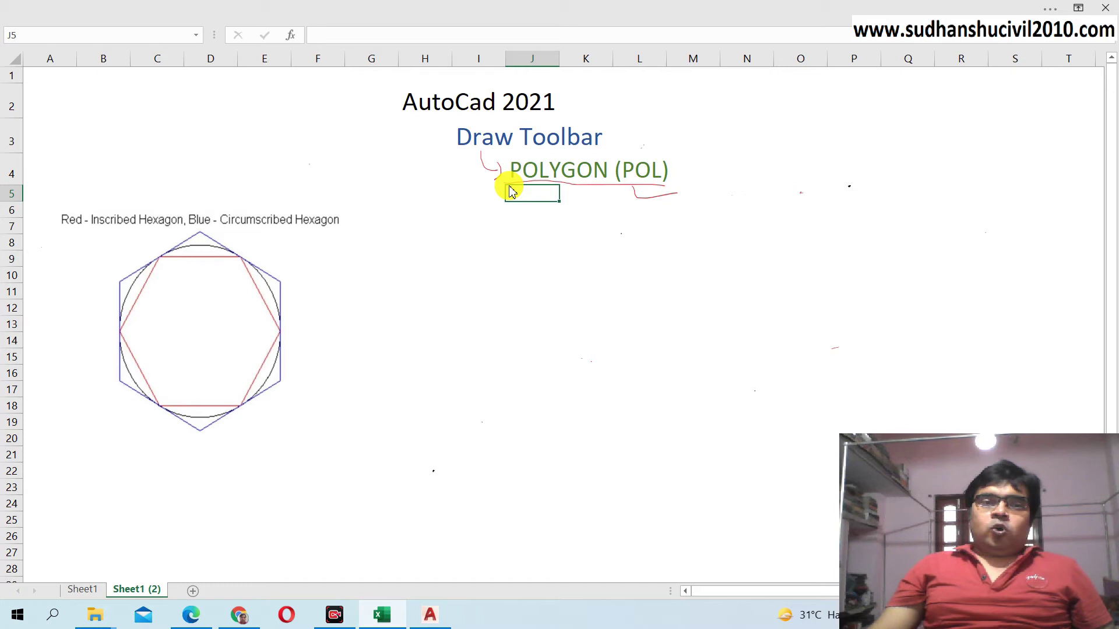
mouse_move(75, 203)
left_mouse_down()
mouse_move(191, 185)
mouse_move(318, 194)
left_mouse_up()
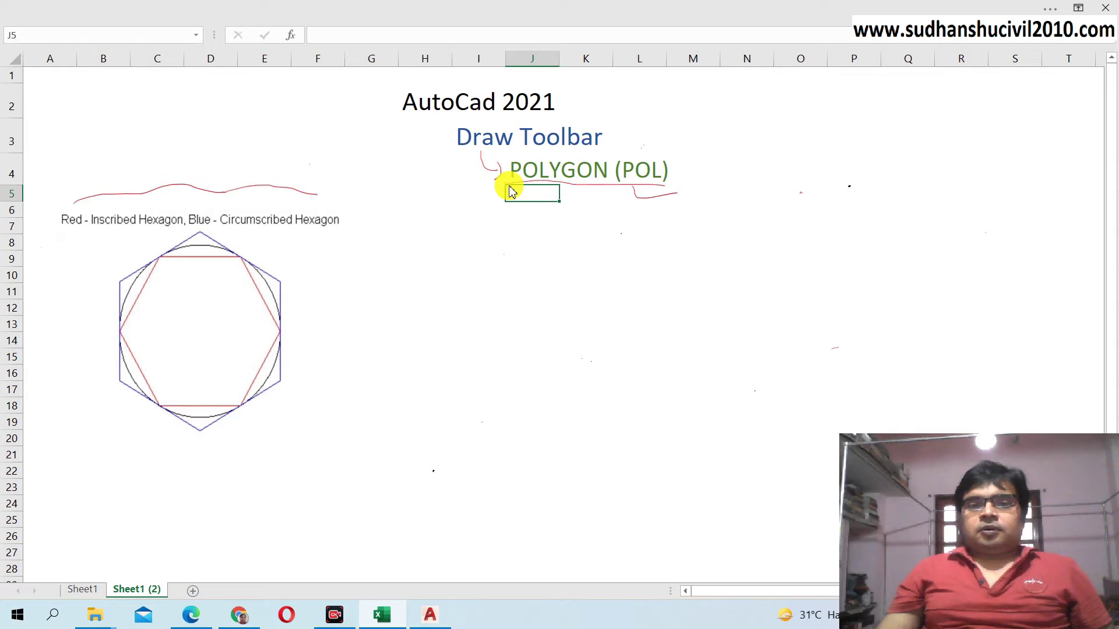
Step: Sketch a red triangle and rectangle beside the hexagon diagram
mouse_move(505, 257)
left_mouse_down()
mouse_move(461, 317)
mouse_move(528, 311)
left_mouse_up()
left_click_drag(577, 257, 581, 305)
mouse_move(576, 252)
left_mouse_down()
mouse_move(668, 247)
mouse_move(670, 309)
left_mouse_up()
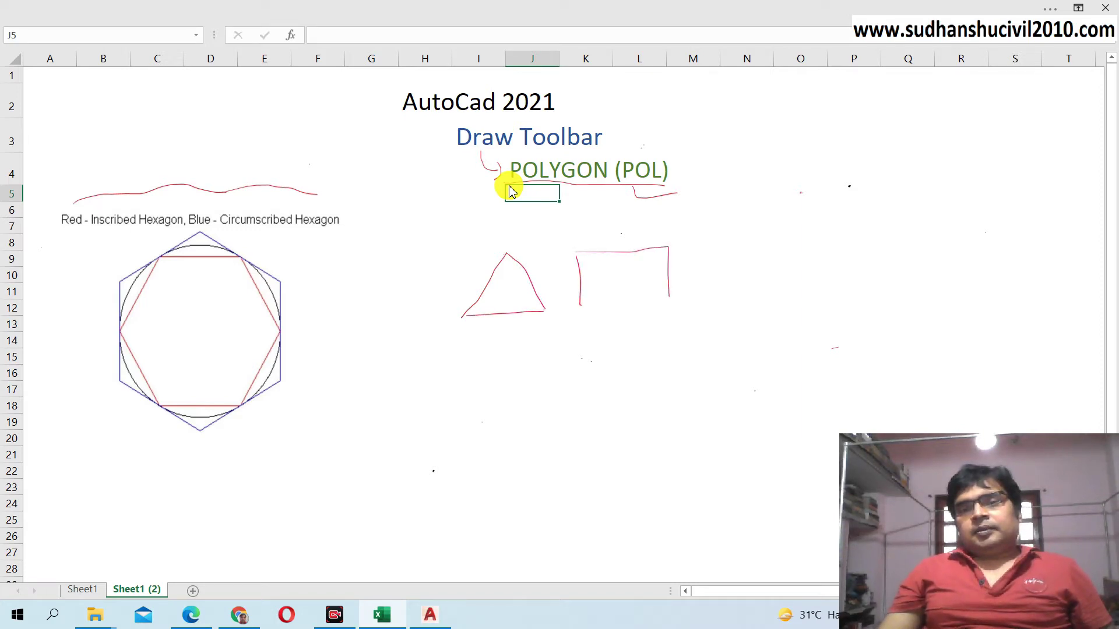
left_click_drag(580, 307, 664, 304)
Step: Sketch a red pentagon and octagon, then tick 'Circumscribed' in the caption
left_click_drag(753, 230, 727, 264)
mouse_move(755, 229)
left_mouse_down()
mouse_move(789, 260)
mouse_move(729, 302)
left_mouse_up()
mouse_move(790, 261)
left_mouse_down()
mouse_move(792, 302)
mouse_move(802, 300)
left_mouse_up()
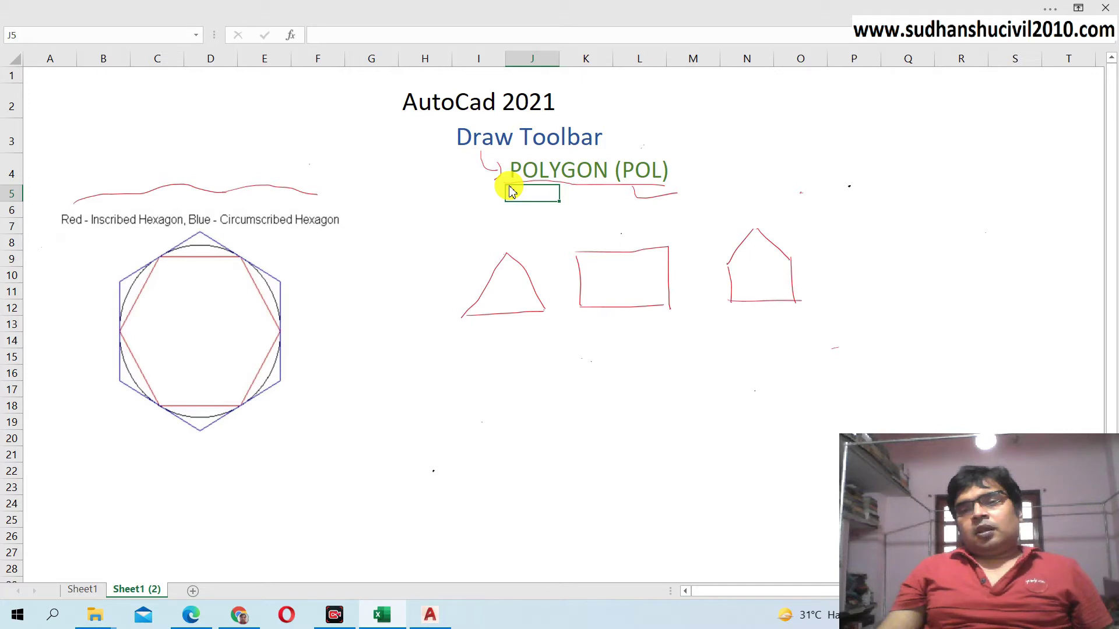
mouse_move(860, 230)
left_mouse_down()
mouse_move(888, 229)
mouse_move(844, 250)
left_mouse_up()
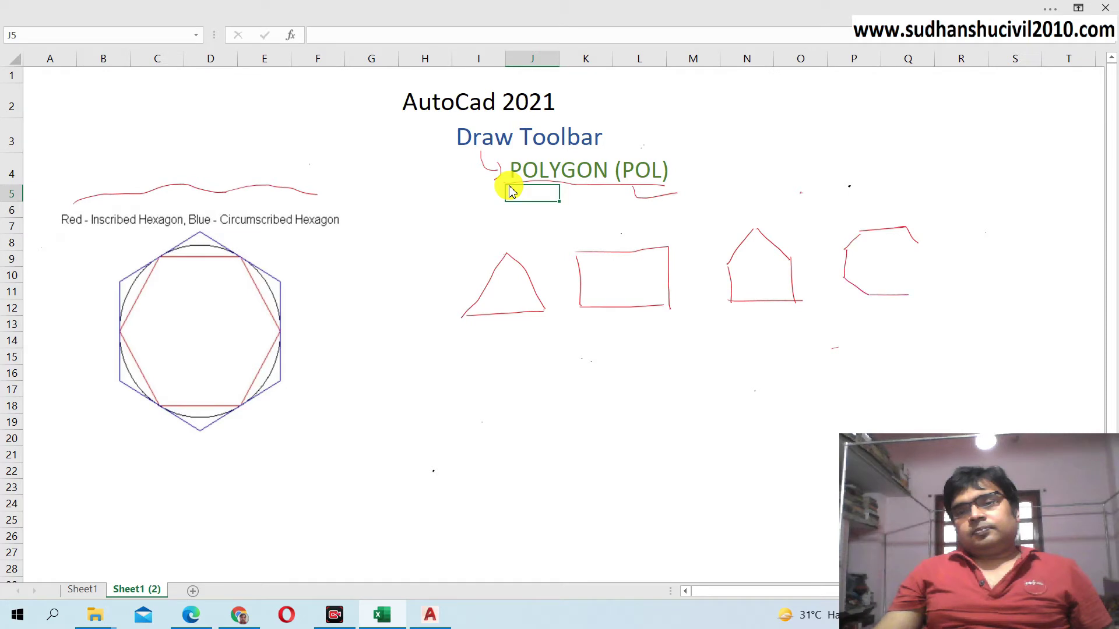
left_click_drag(922, 269, 904, 297)
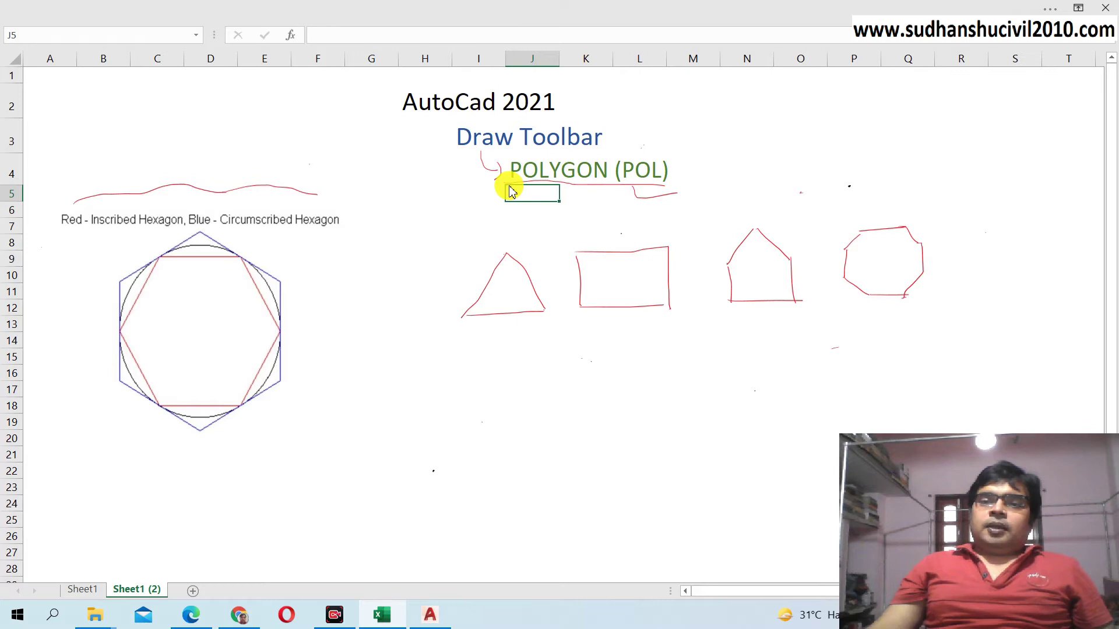
left_click_drag(955, 287, 1029, 289)
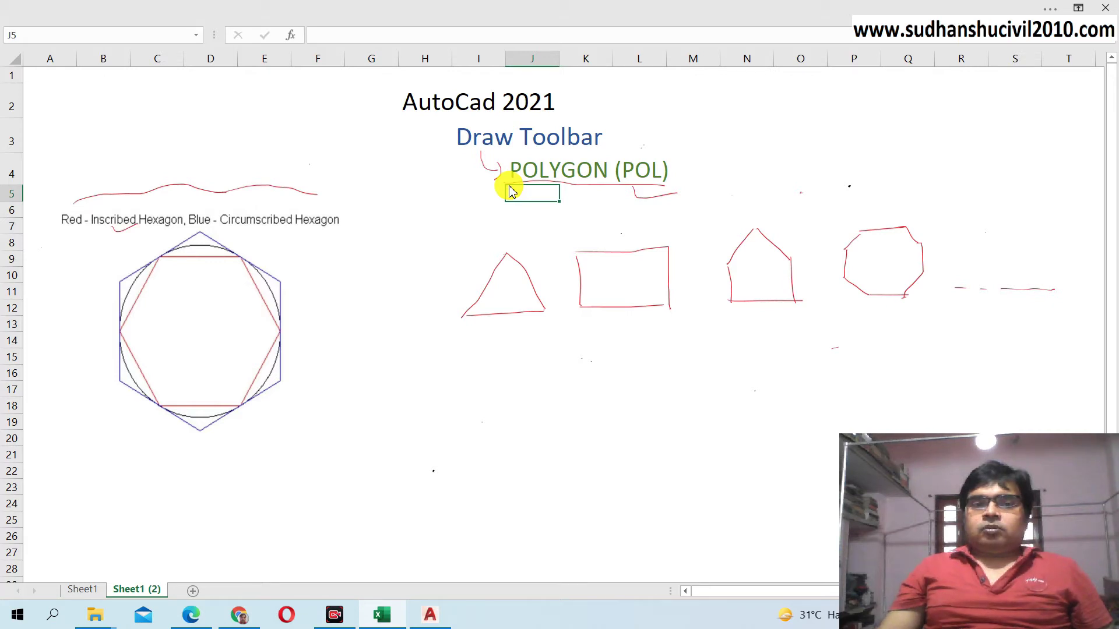
left_click_drag(274, 233, 310, 229)
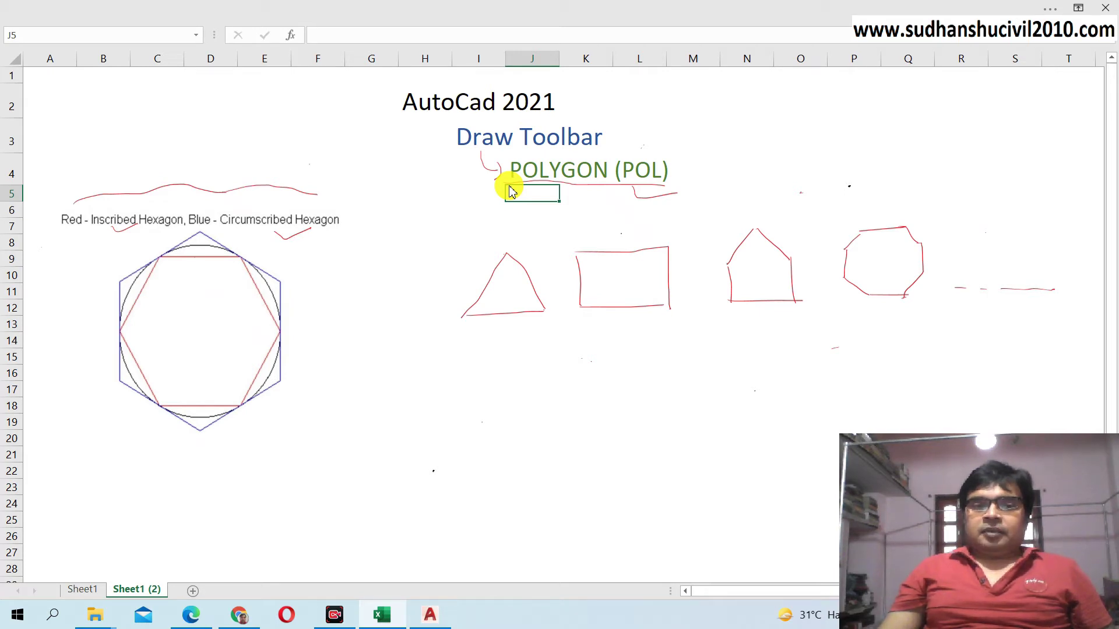
Step: Add red ticks on the hexagon's top edge and beside the diagram
left_click_drag(195, 255, 207, 255)
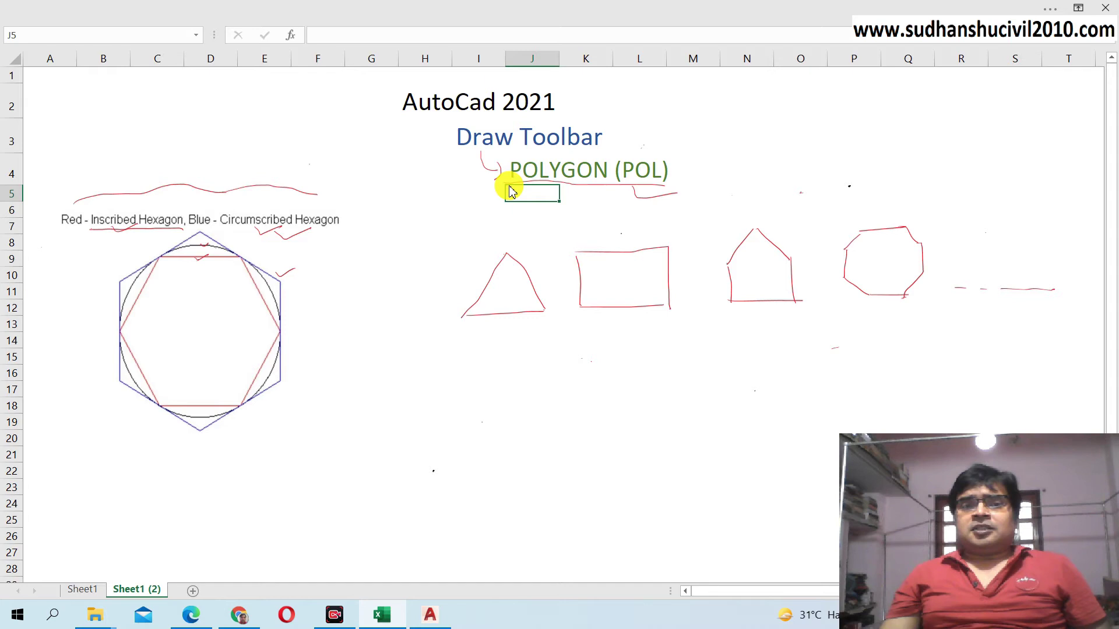
left_click_drag(323, 266, 353, 267)
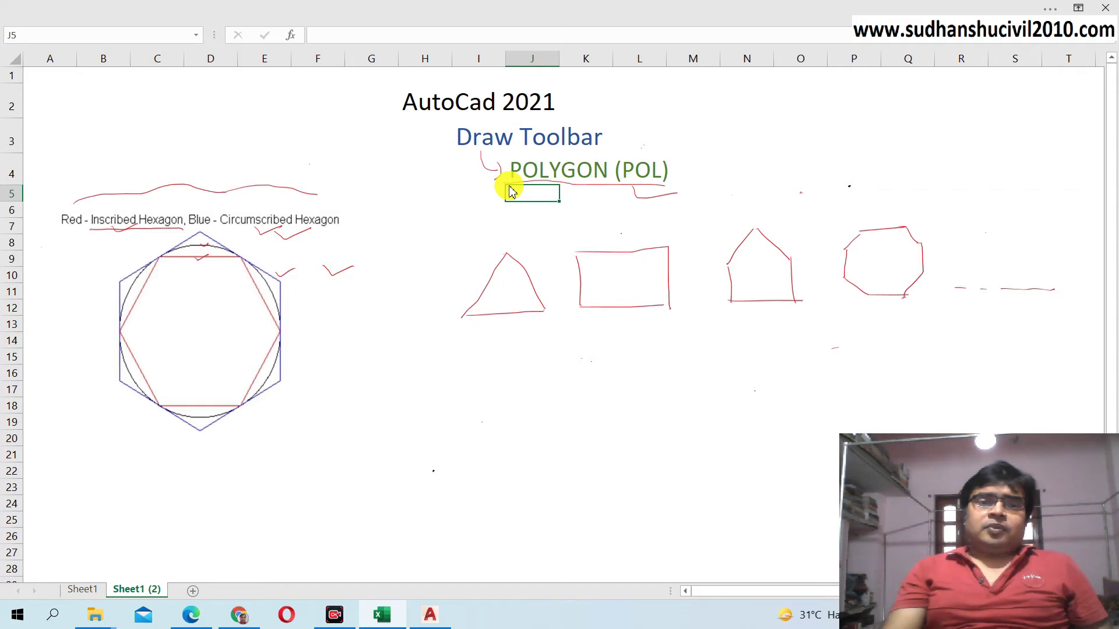
Step: Switch to the blank AutoCAD drawing and start the Polygon command from the Draw panel
left_click(430, 615)
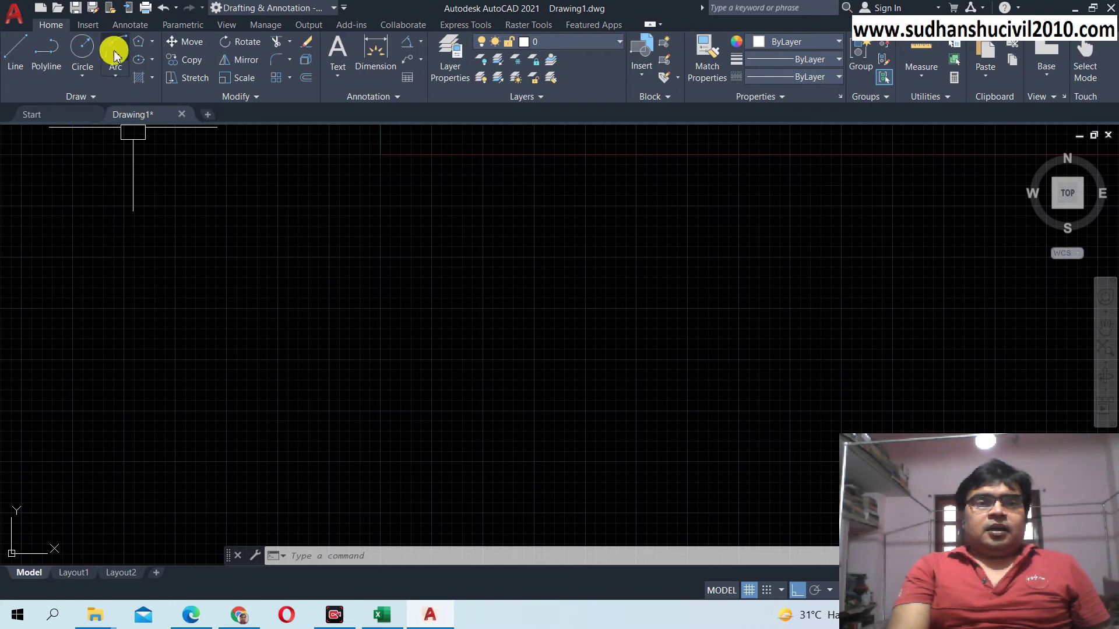
left_click(151, 50)
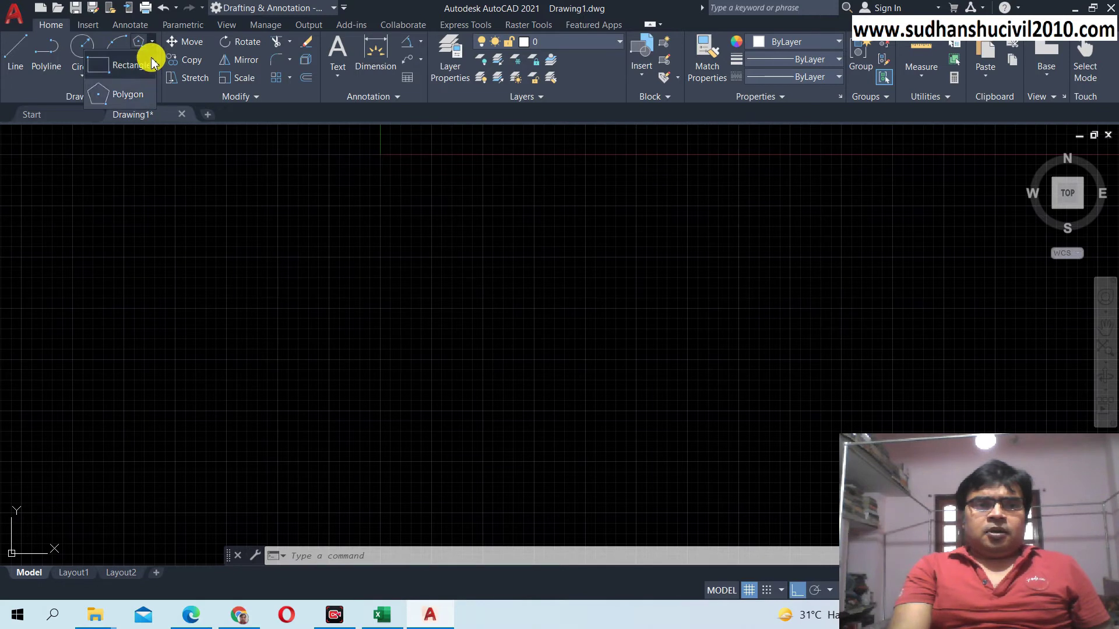
left_click(134, 95)
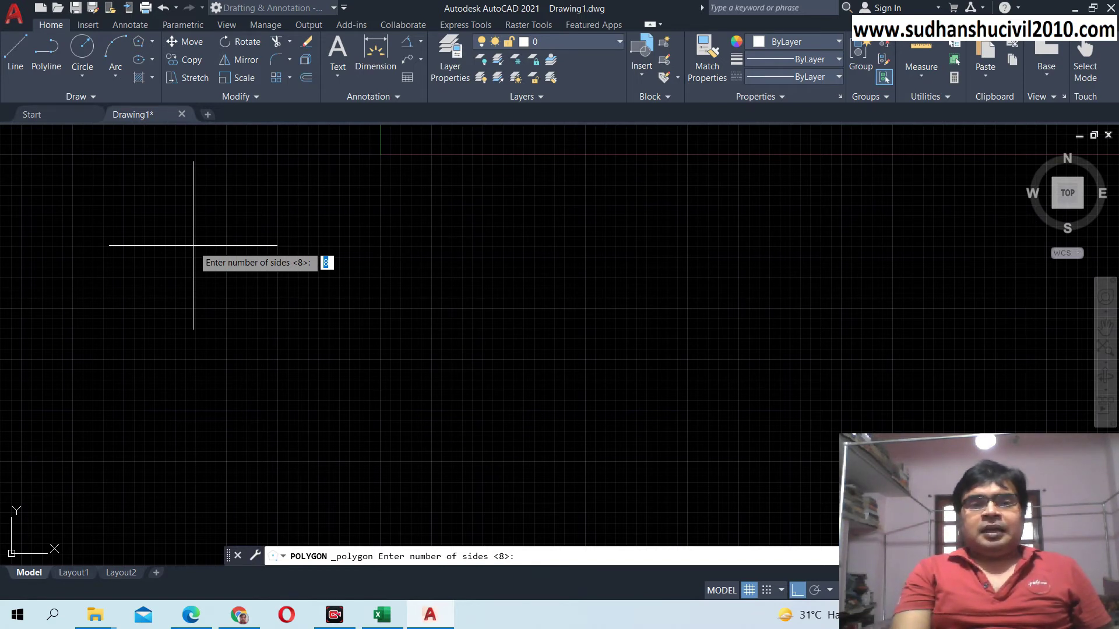
Step: Accept 8 sides and place the octagon's centre in the drawing area
left_click(193, 246)
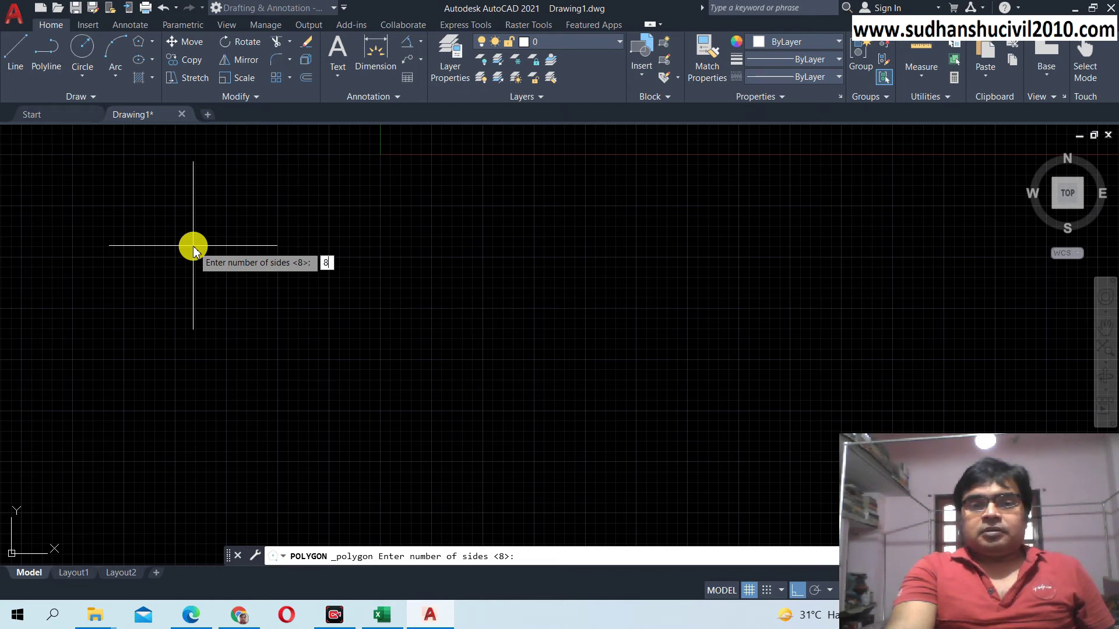
key("Return")
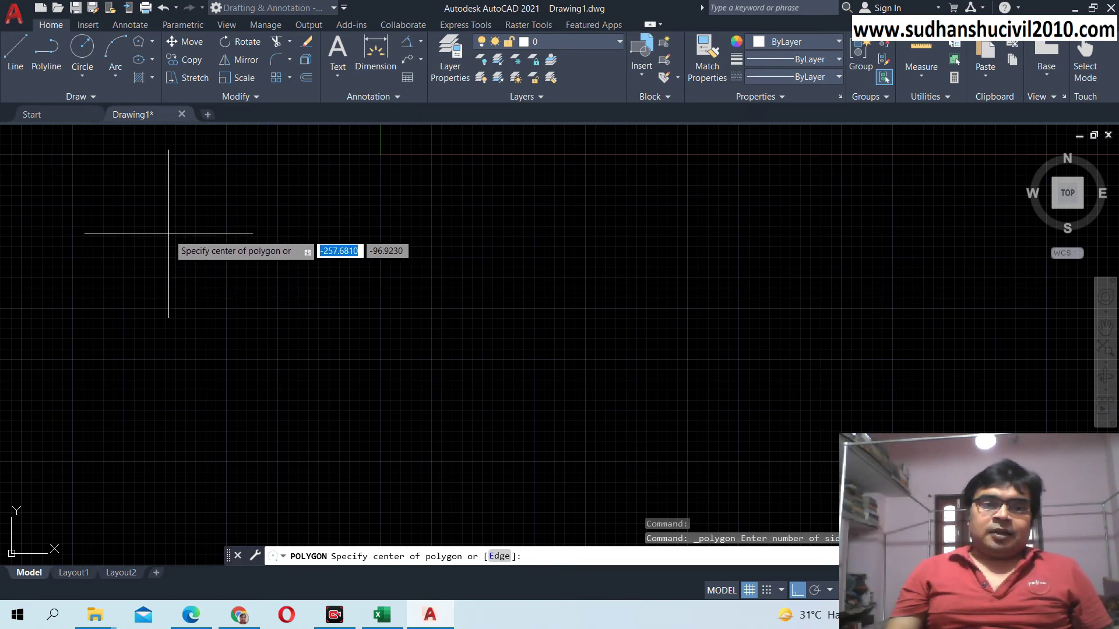
left_click(169, 234)
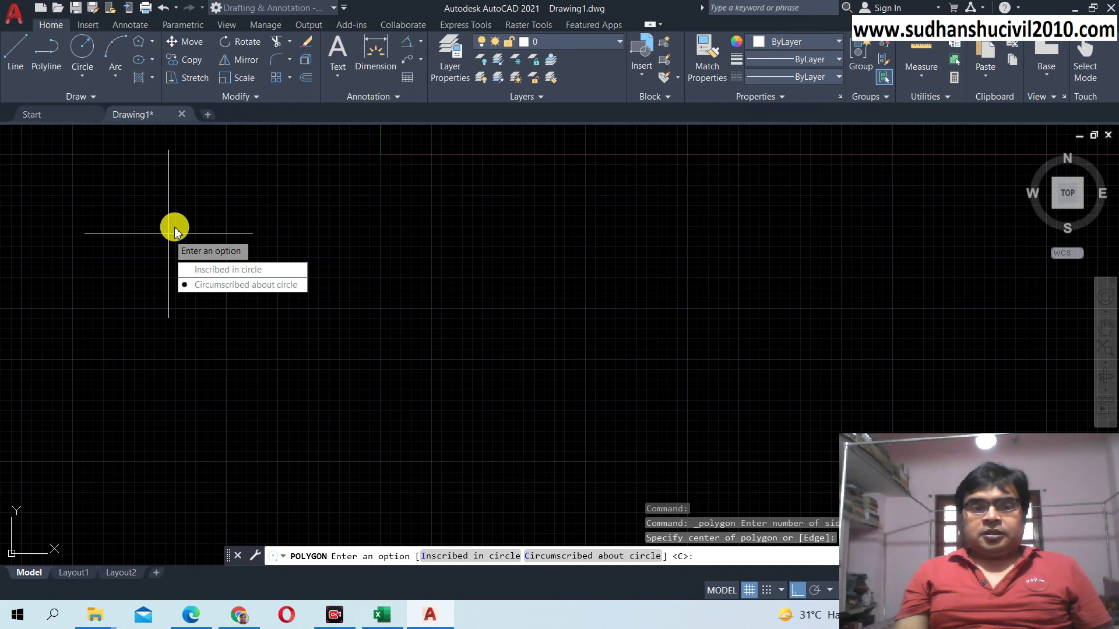
Step: Make the octagon inscribed in a circle with a radius of about 130
left_click(199, 271)
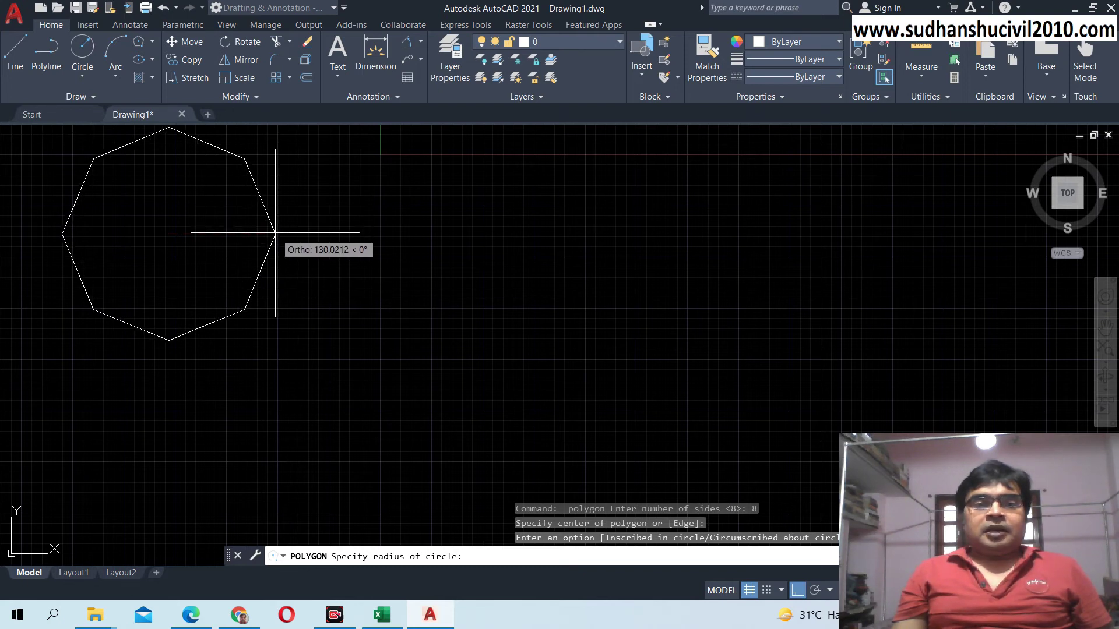
left_click(275, 234)
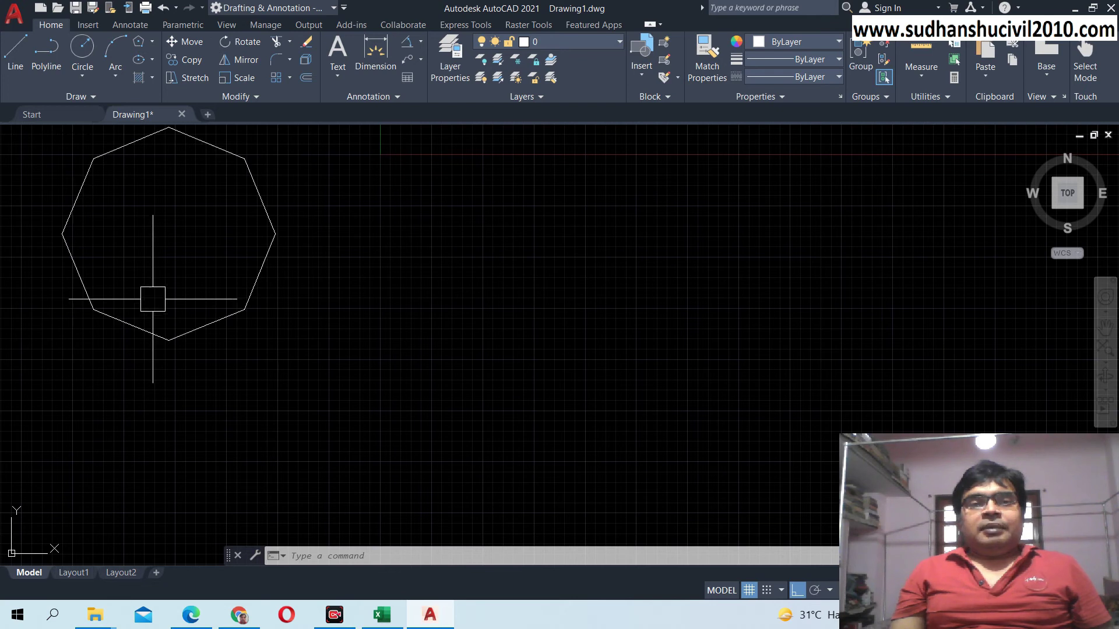
Step: Start a second 8-sided polygon with its centre right of the first octagon
middle_click_drag(152, 299, 140, 354)
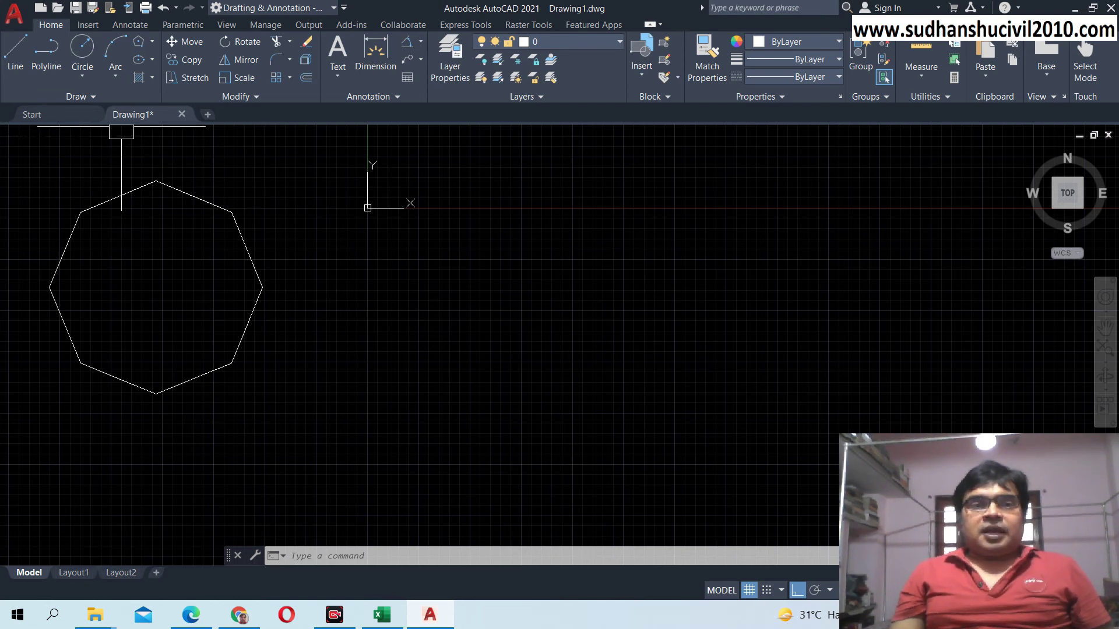
left_click(139, 42)
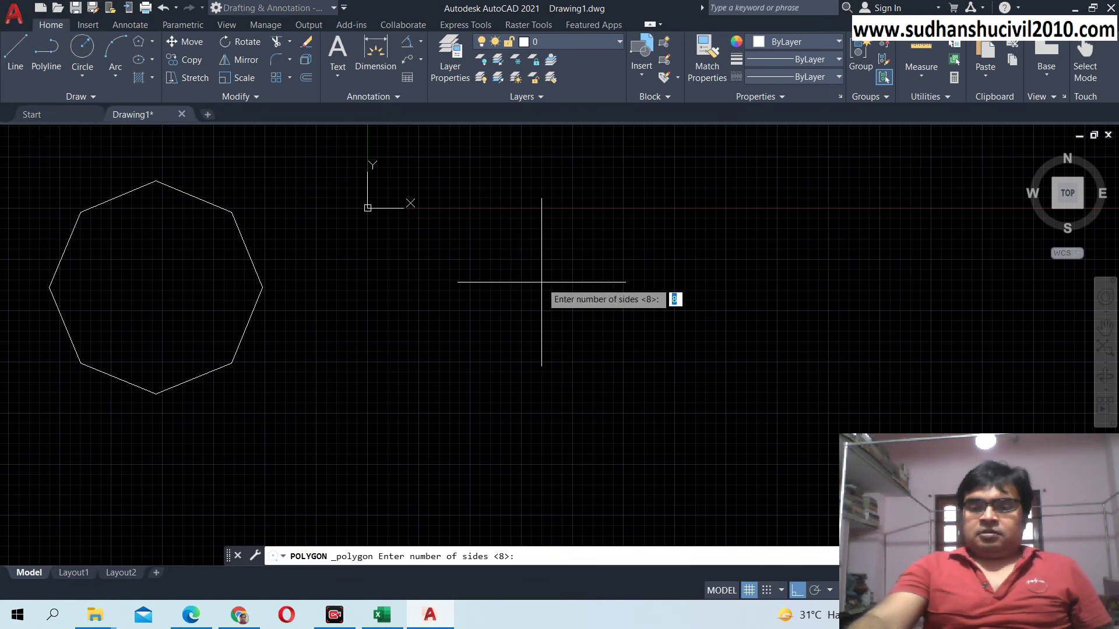
key("Return")
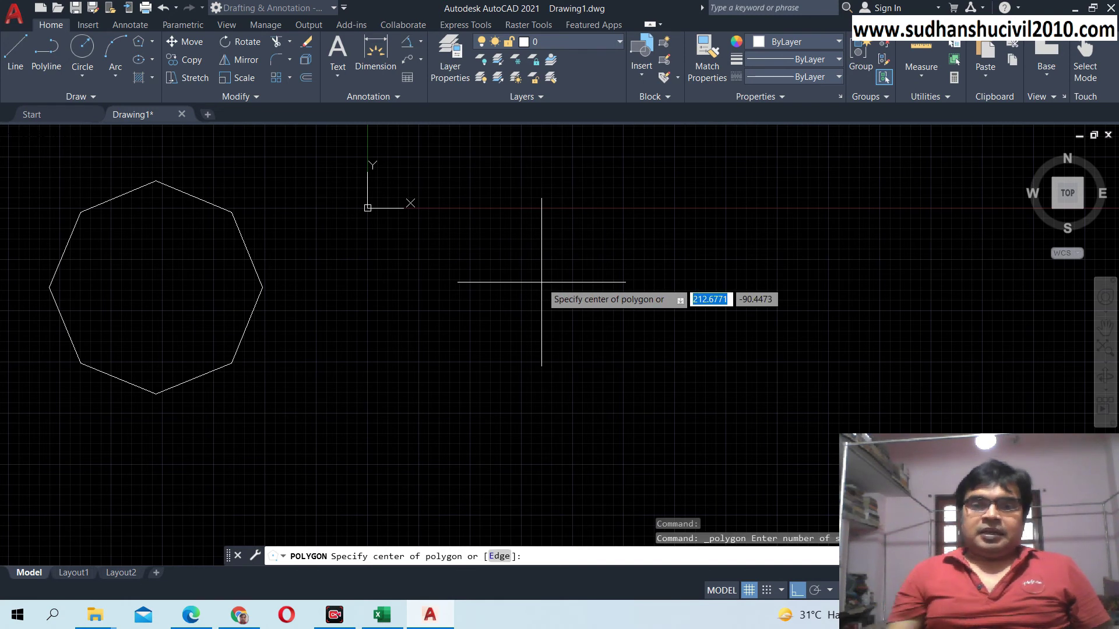
left_click(541, 297)
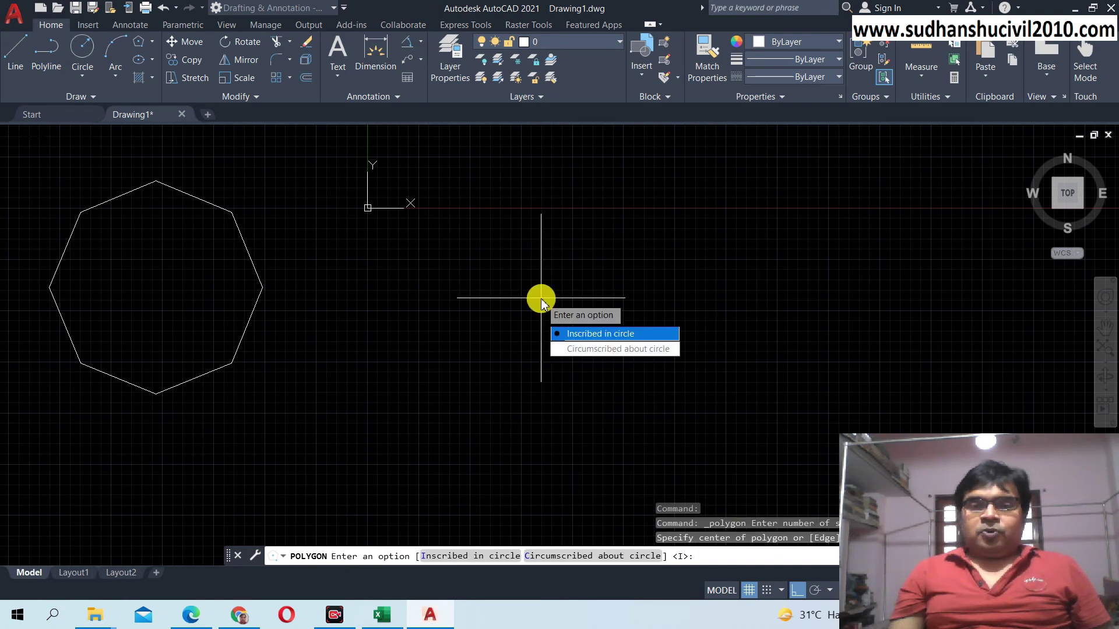
Step: Make the second octagon circumscribed about a circle of radius about 149
left_click(585, 350)
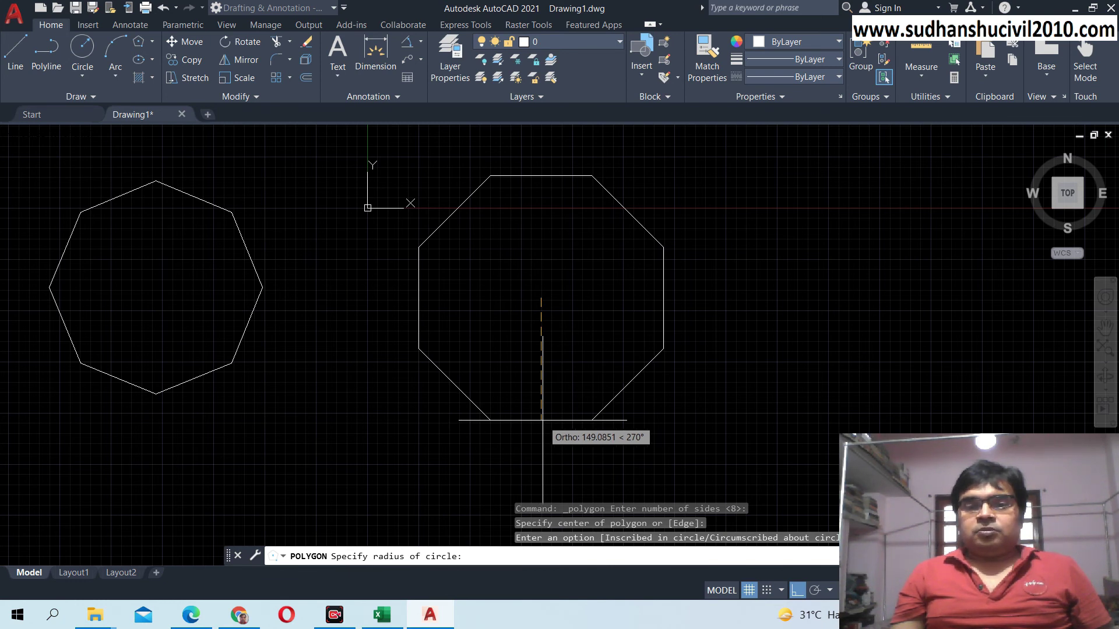
left_click(543, 420)
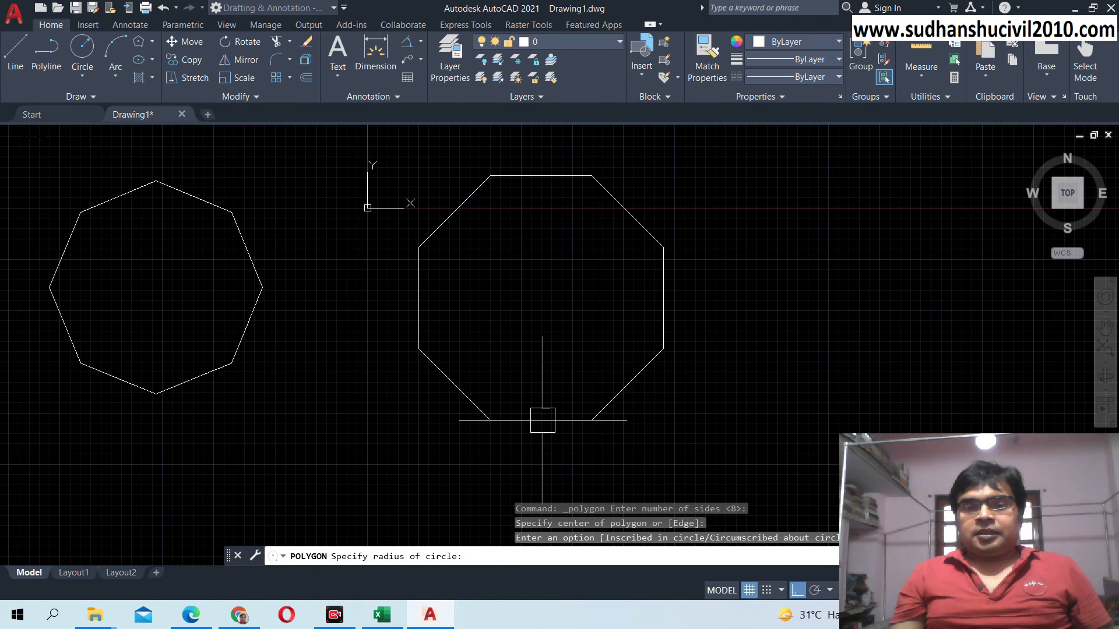